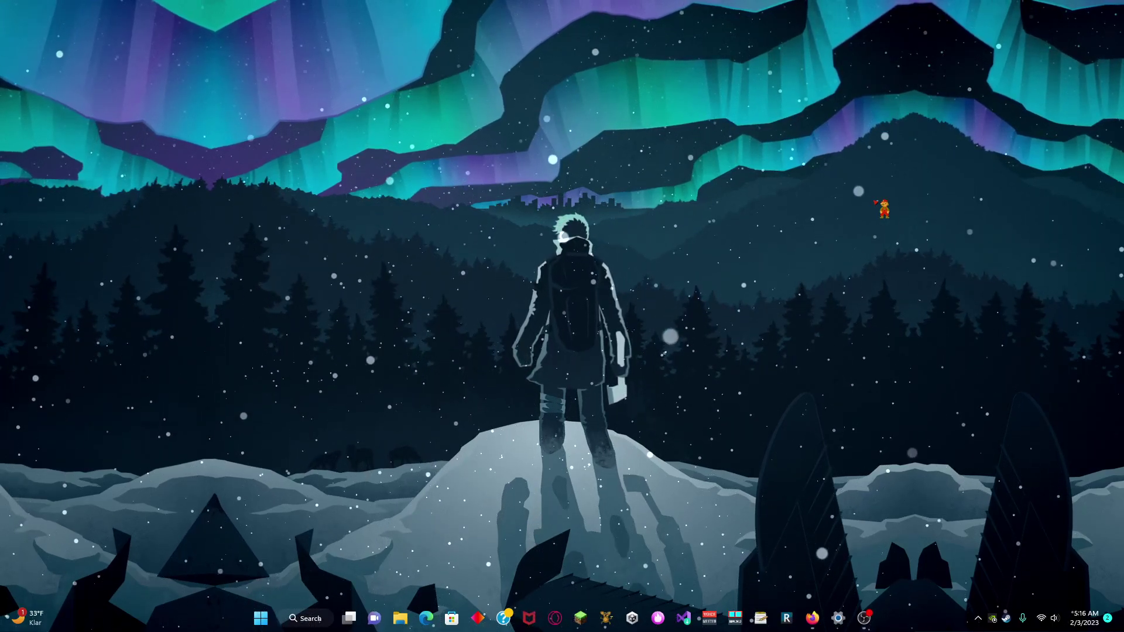
Bring Firefox back, open the Gorilla Tag Modding Group server in Discord and browse its channels
click(813, 619)
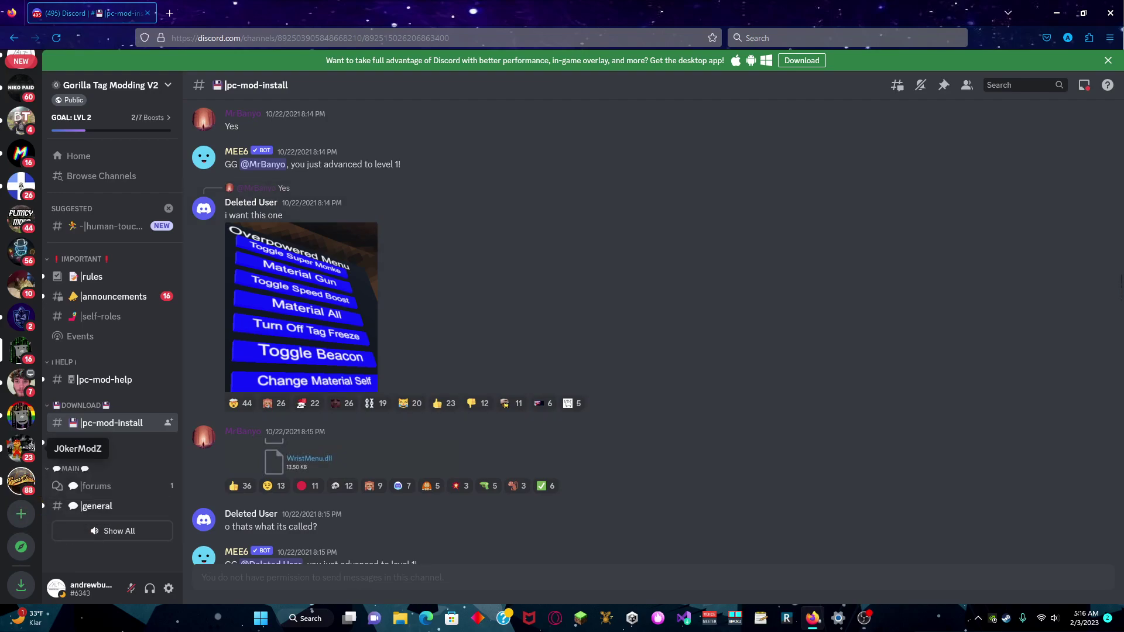
click(21, 416)
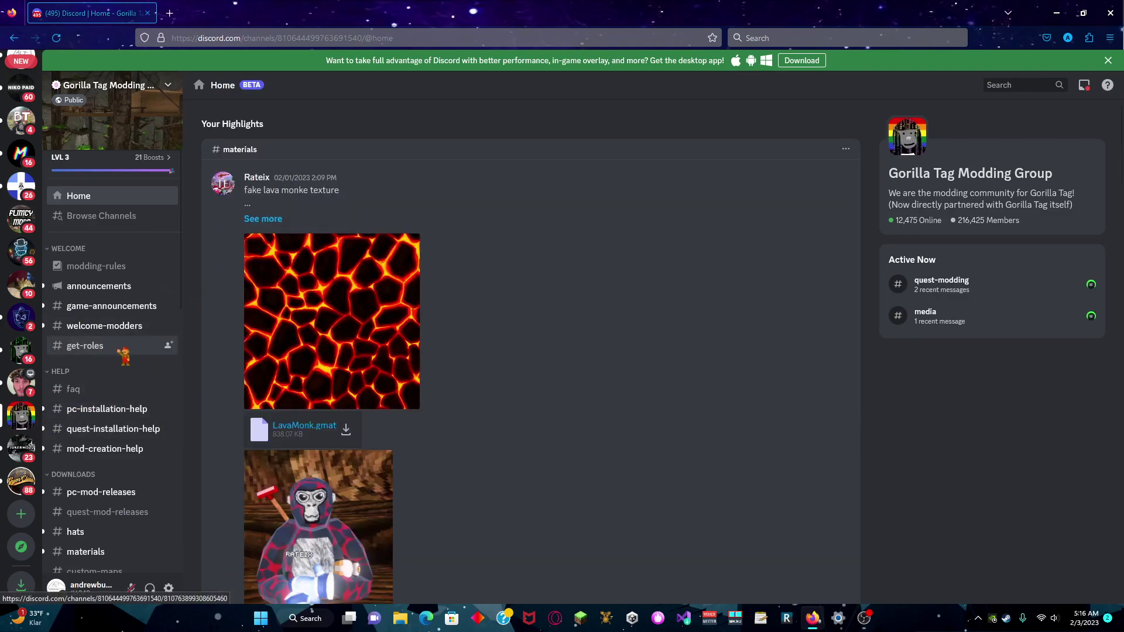
scroll(125, 354, down, 3)
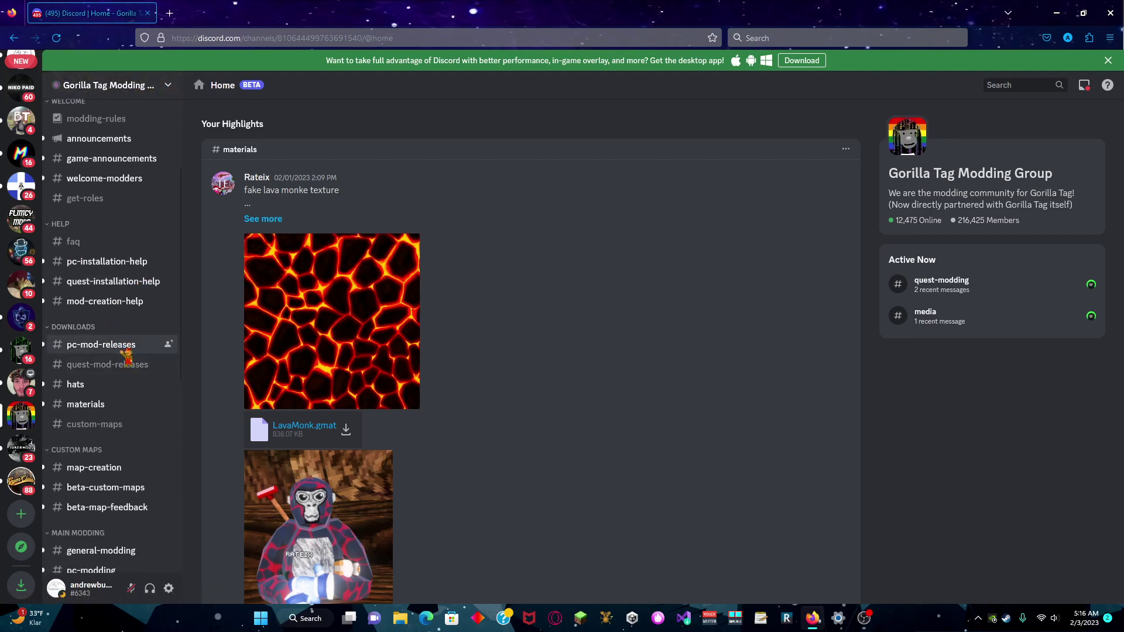
Open #pc-mod-releases and scroll up to the first Monke Mod Manager release post
click(124, 349)
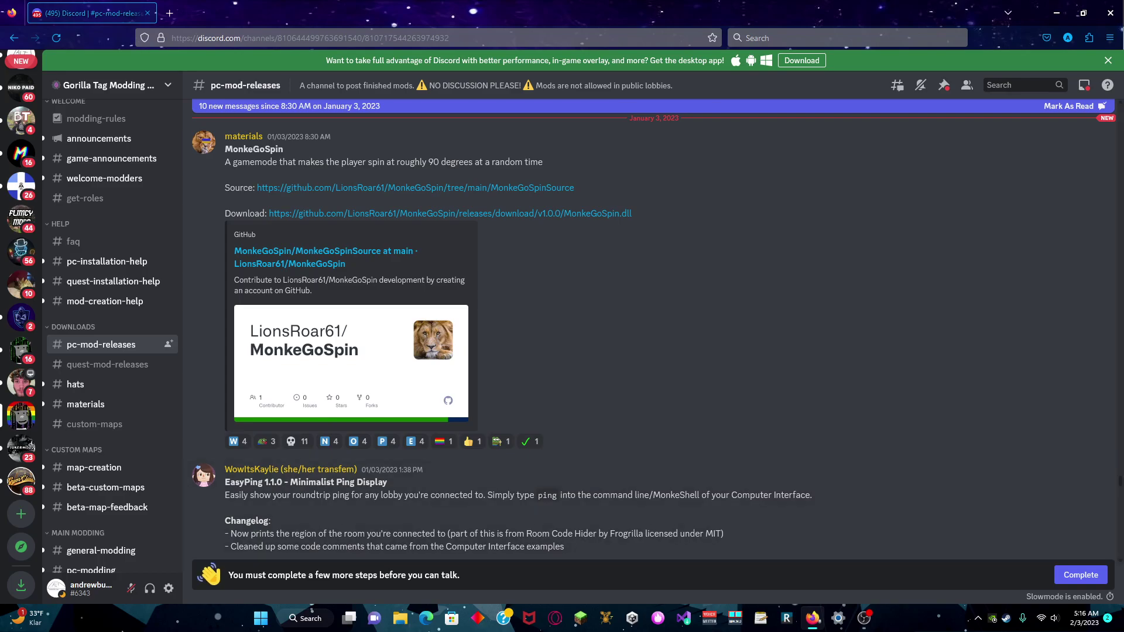
scroll(653, 334, down, 15)
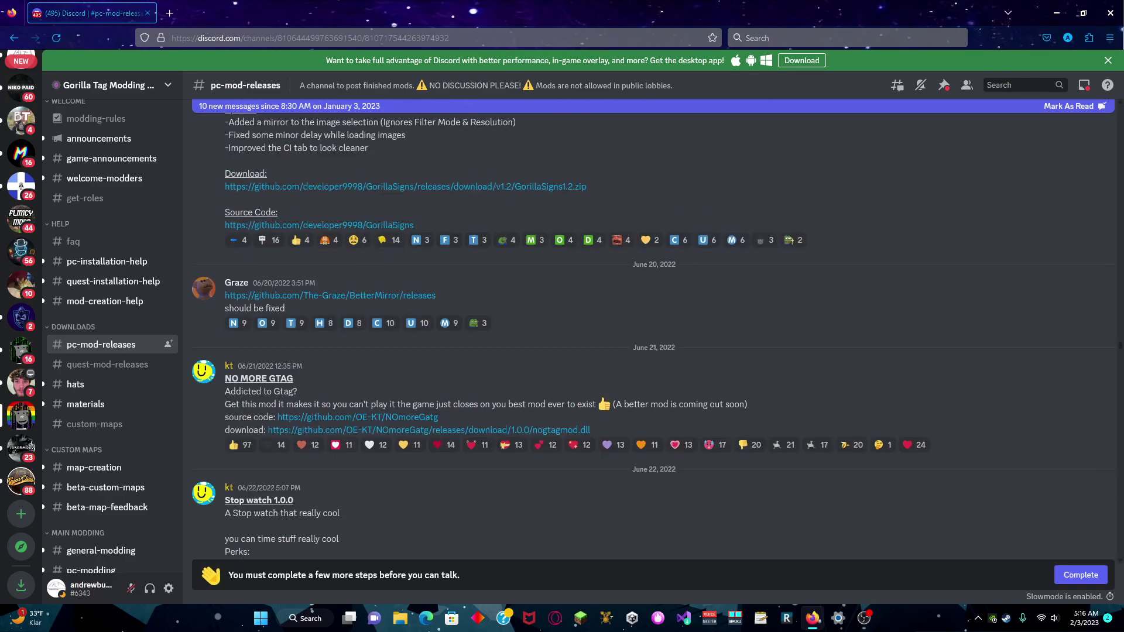
scroll(652, 334, down, 5)
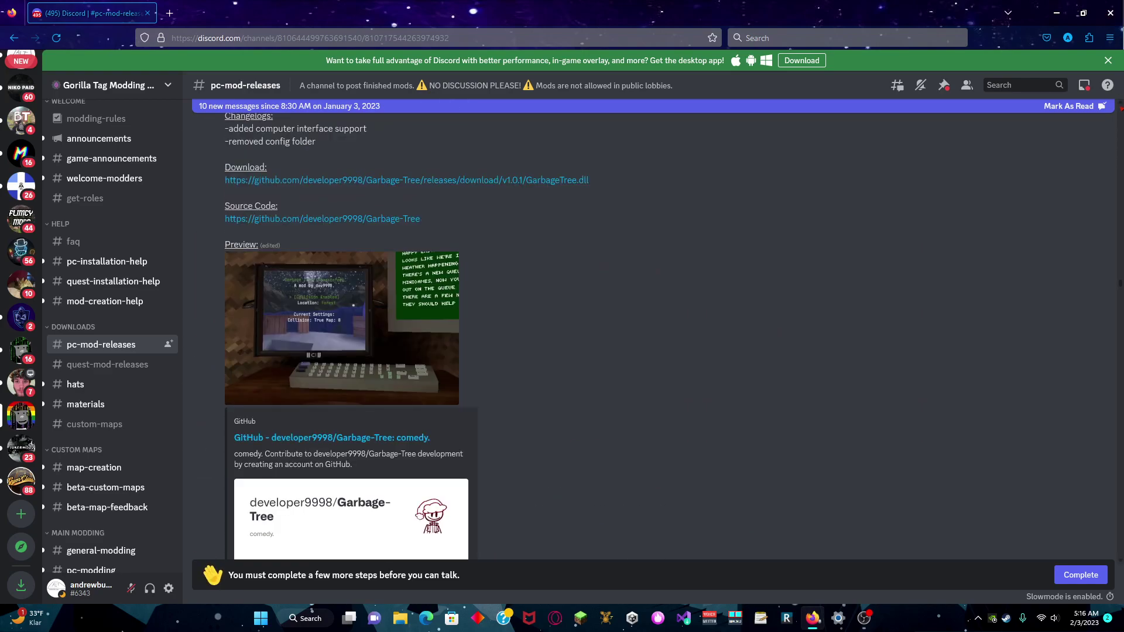
scroll(653, 333, up, 7)
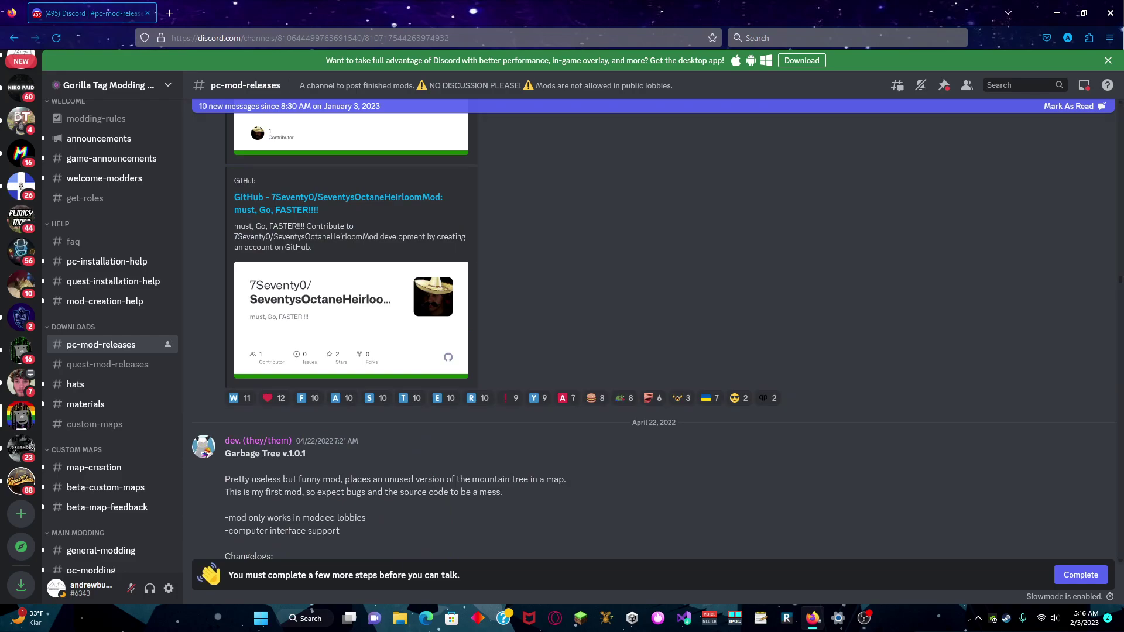
scroll(652, 334, up, 5)
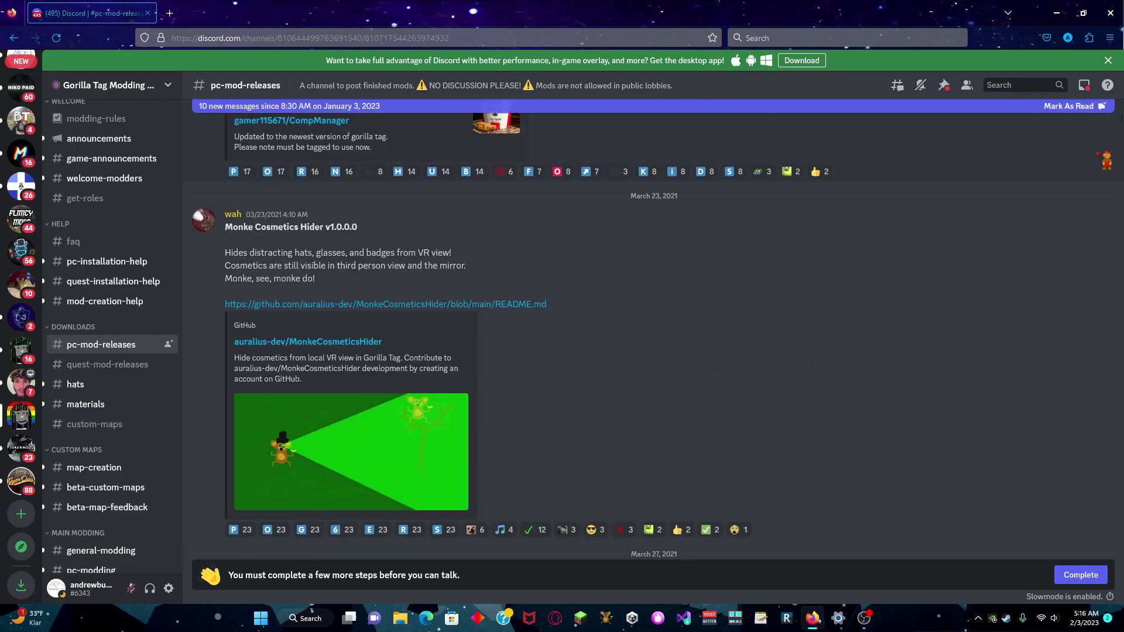
scroll(653, 334, up, 5)
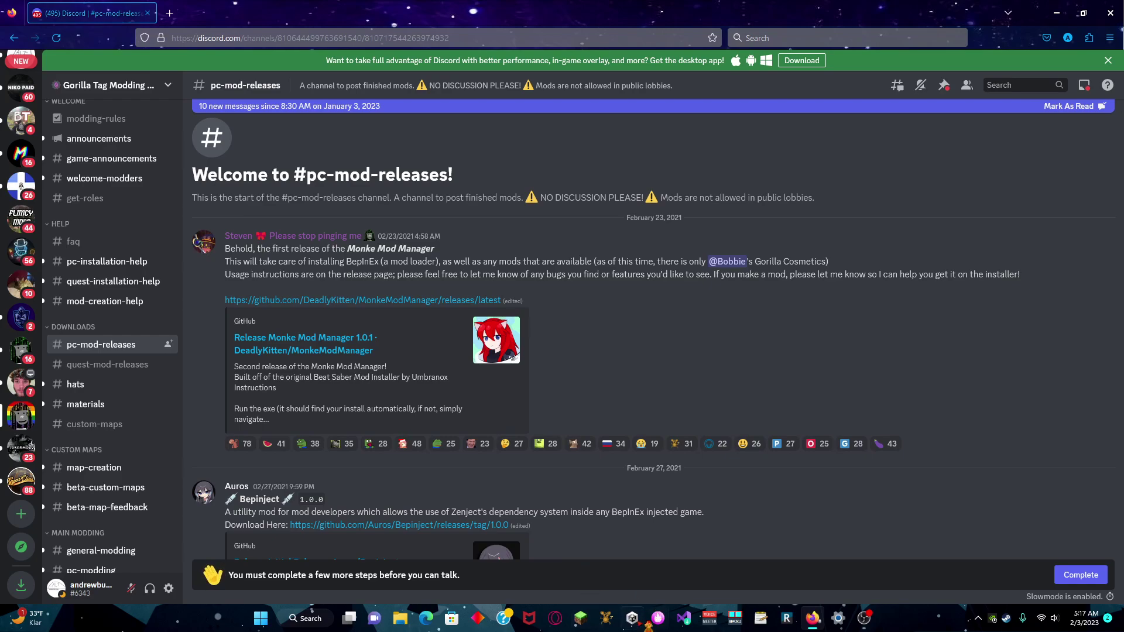
Bring Monke Mod Manager forward, minimize Firefox, and centre the manager window
click(608, 618)
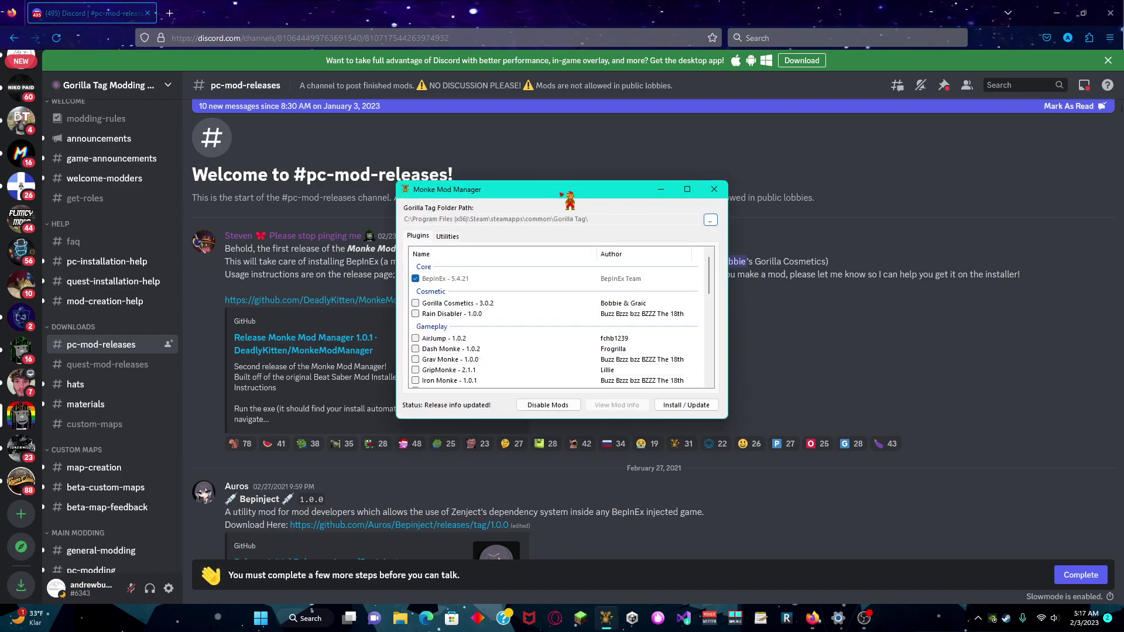
drag(562, 195, 539, 161)
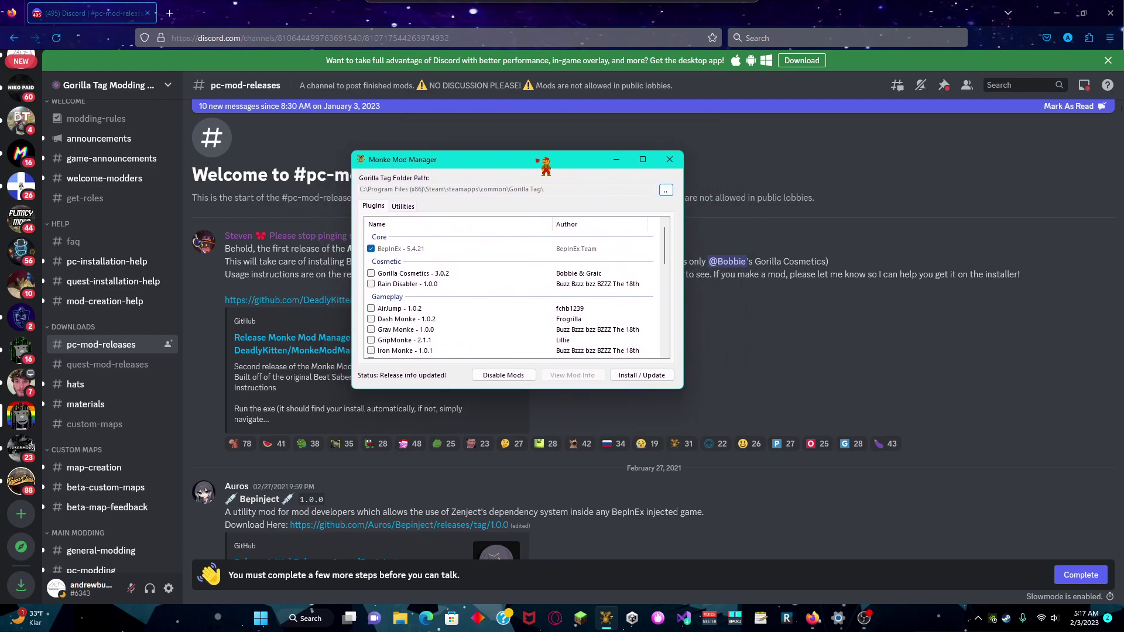
click(1058, 13)
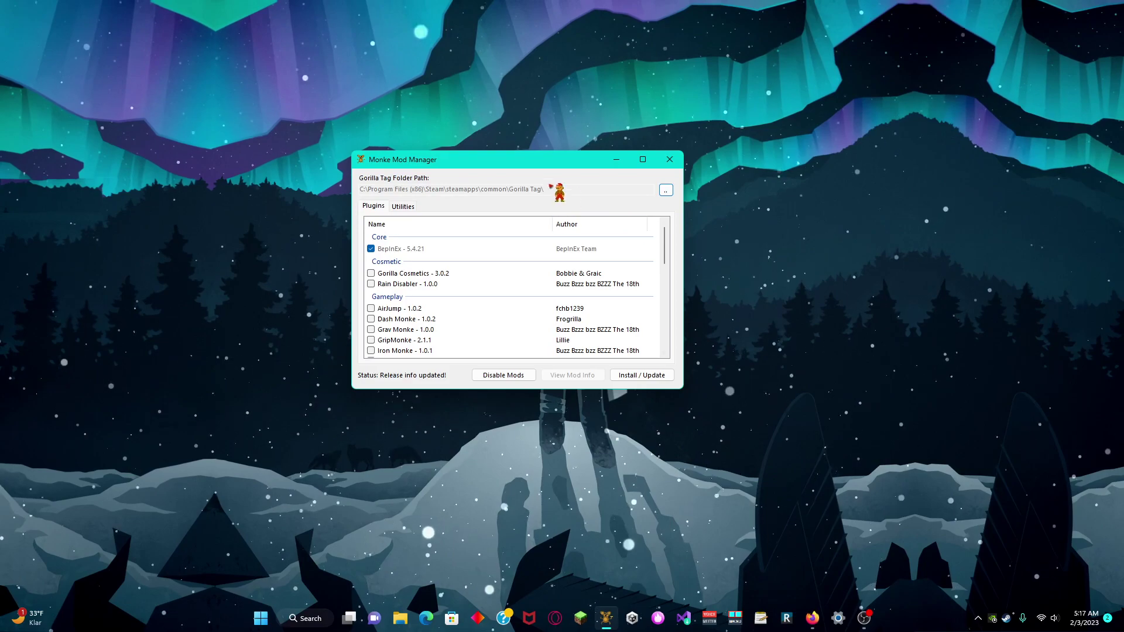
drag(534, 164, 610, 234)
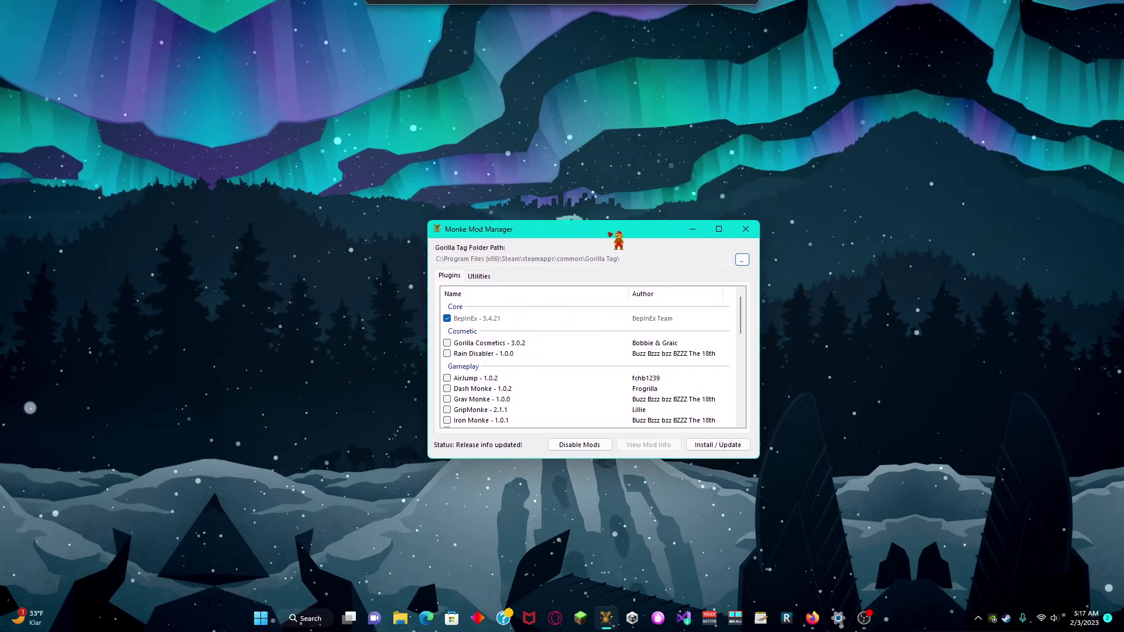
Scroll through the Plugins list to find Gorilla Cosmetics and Haunted Mod Menu
scroll(533, 380, down, 4)
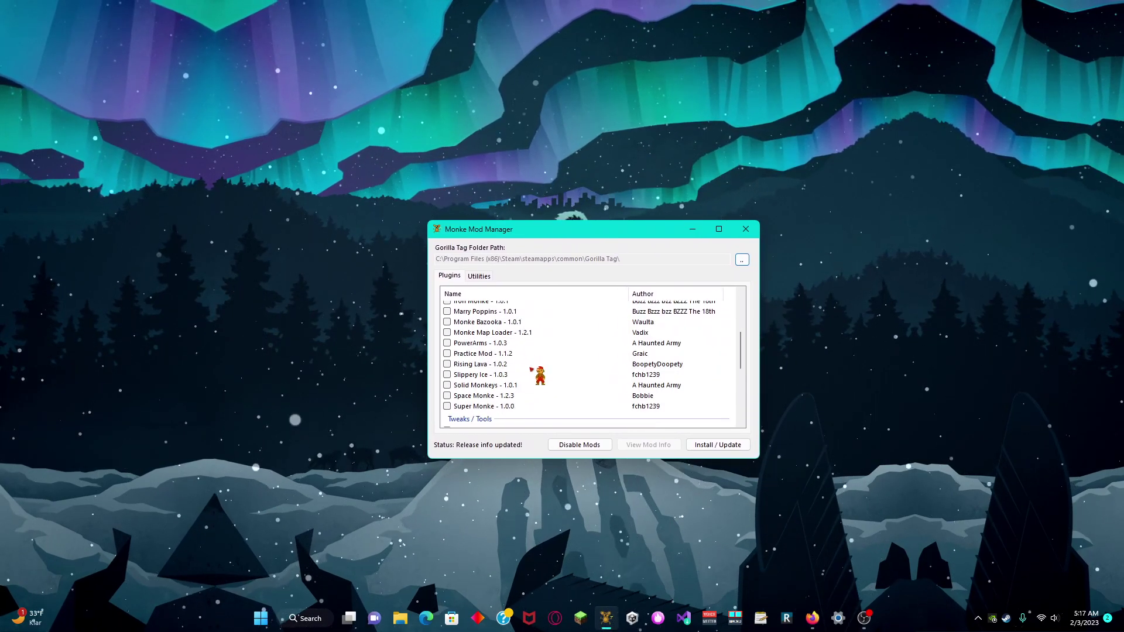
scroll(545, 375, down, 3)
scroll(562, 409, up, 10)
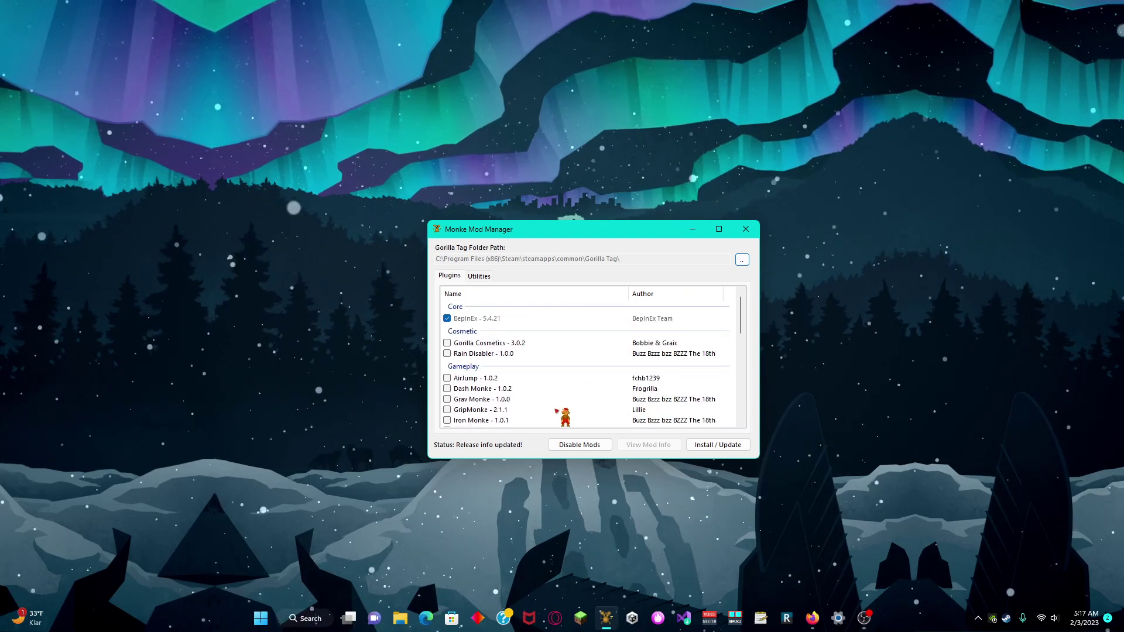
scroll(545, 404, down, 4)
scroll(468, 369, up, 6)
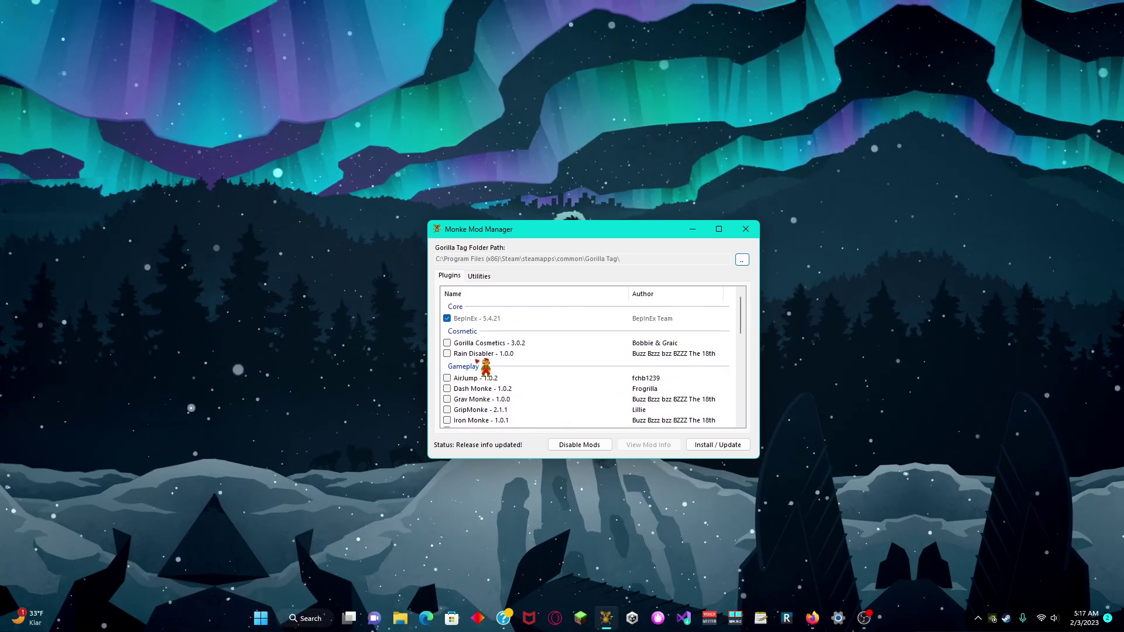
scroll(518, 363, down, 2)
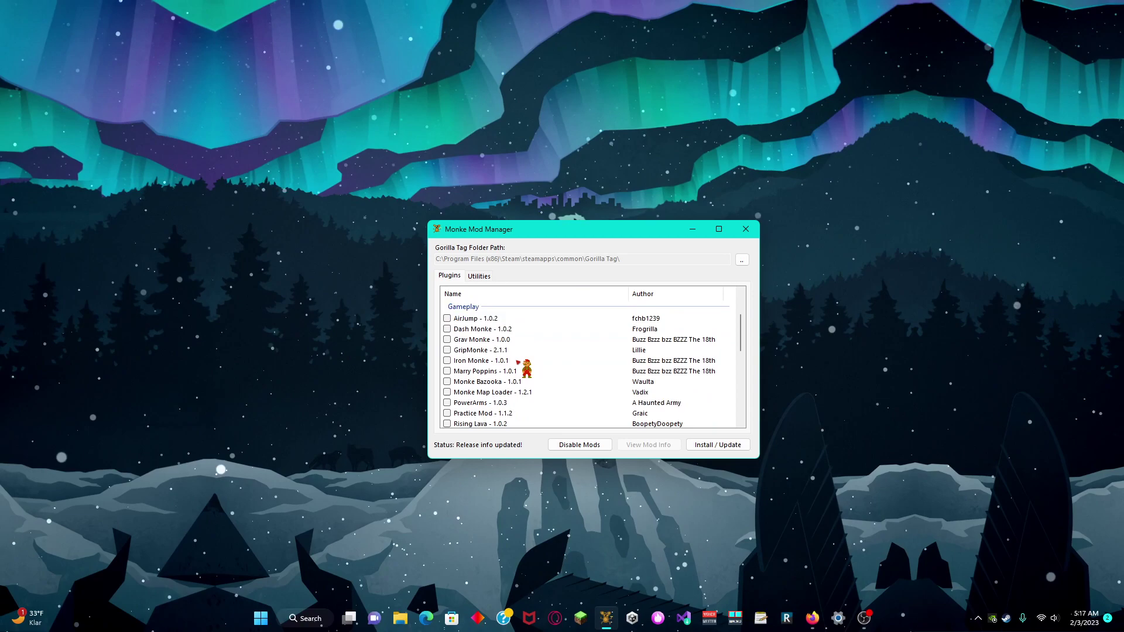
scroll(519, 362, down, 5)
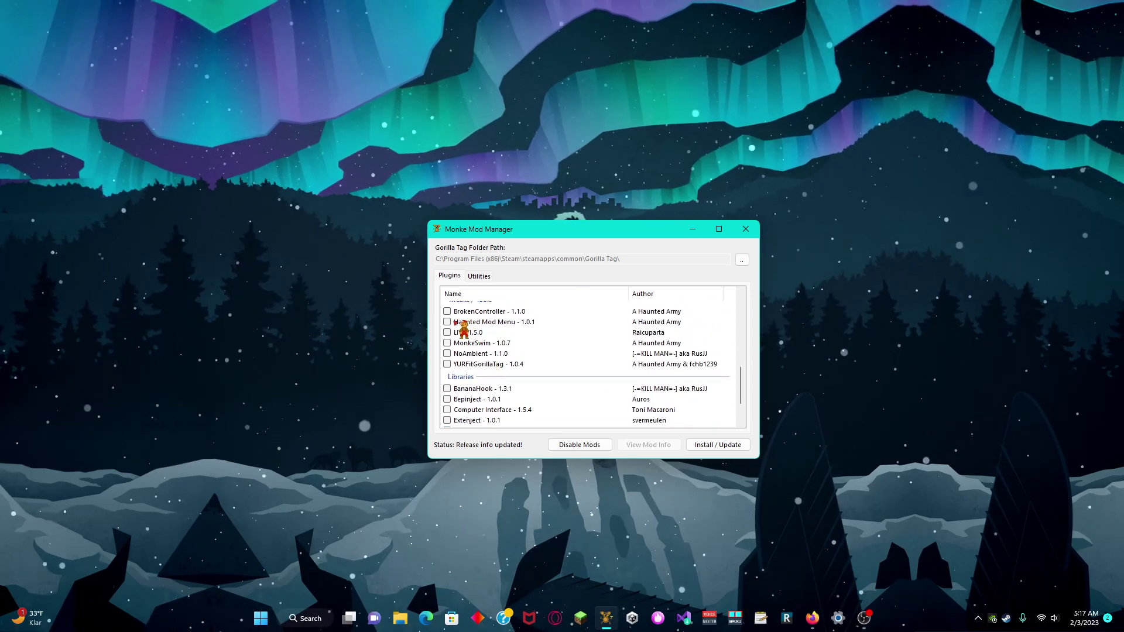
scroll(476, 364, up, 1)
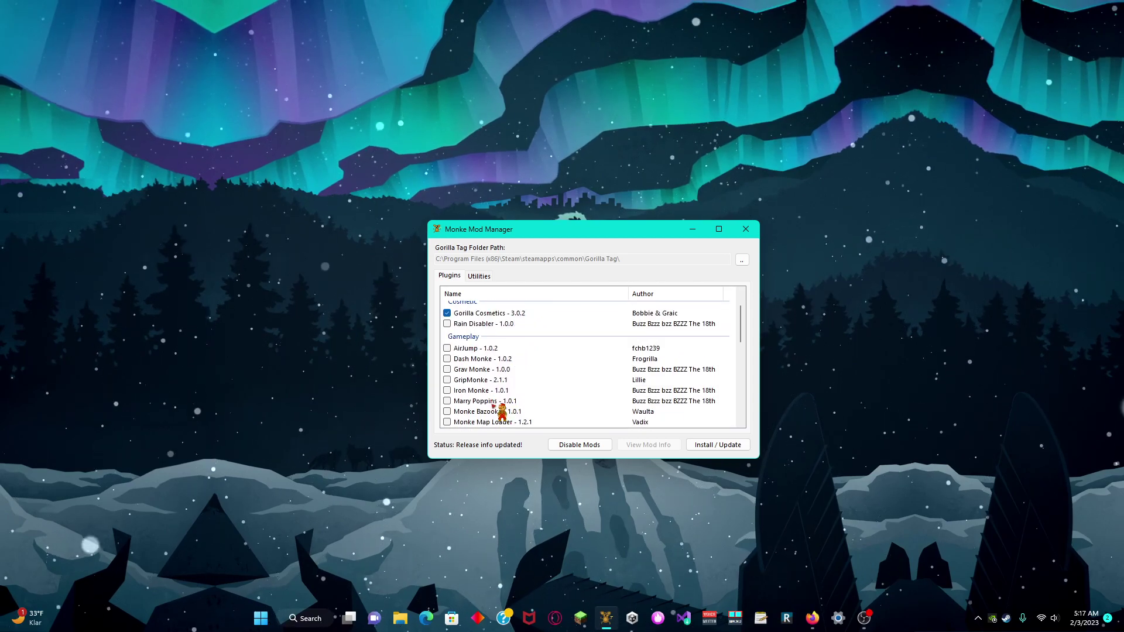
scroll(467, 381, down, 3)
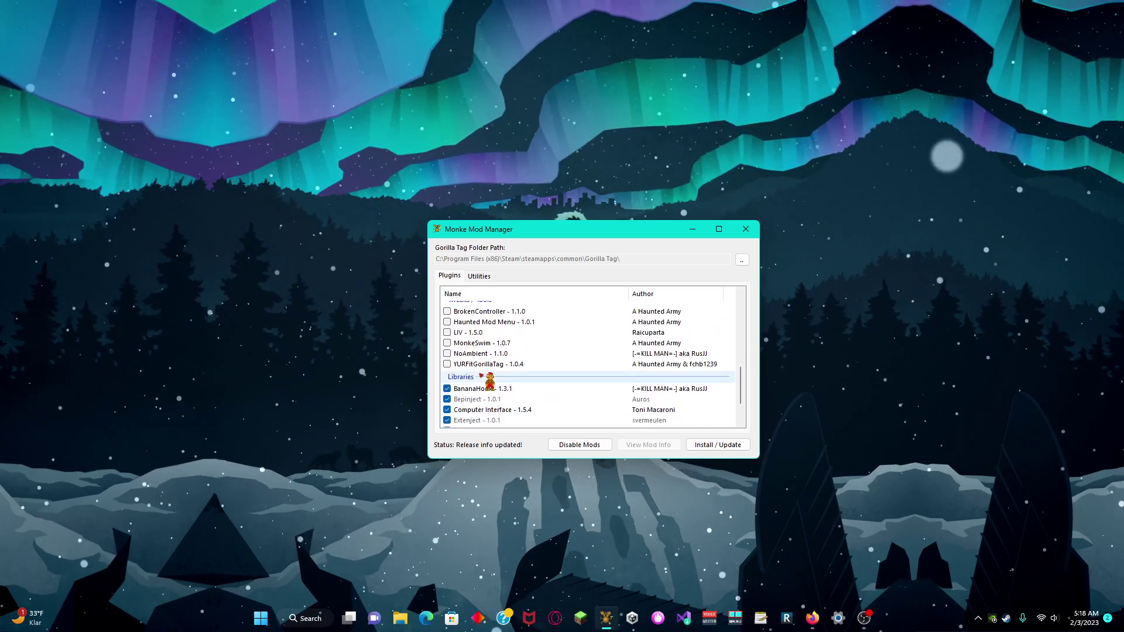
Scroll the plugin list to the Libraries section
scroll(481, 376, down, 2)
scroll(473, 381, up, 3)
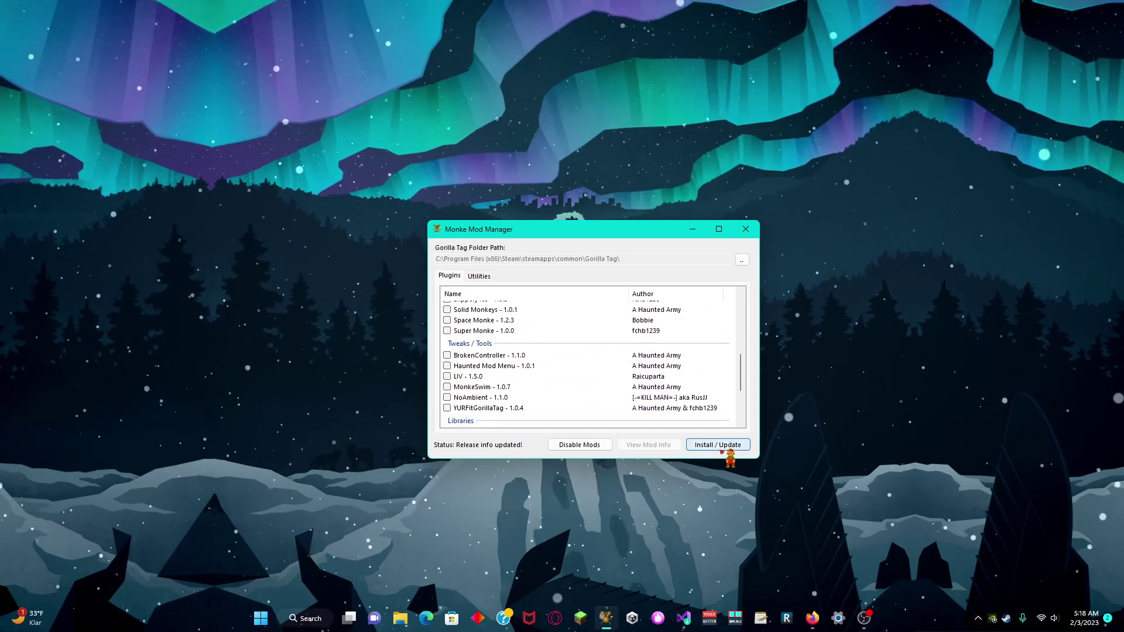
Open the BepInEx folder from the Utilities page and enter its plugins folder
click(481, 275)
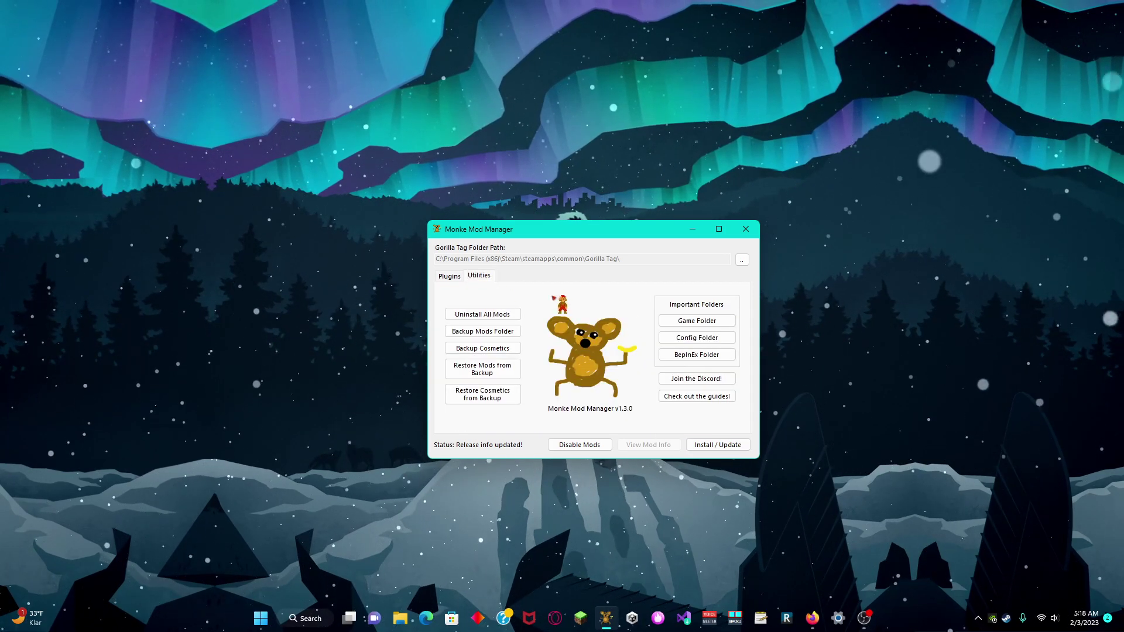
click(697, 355)
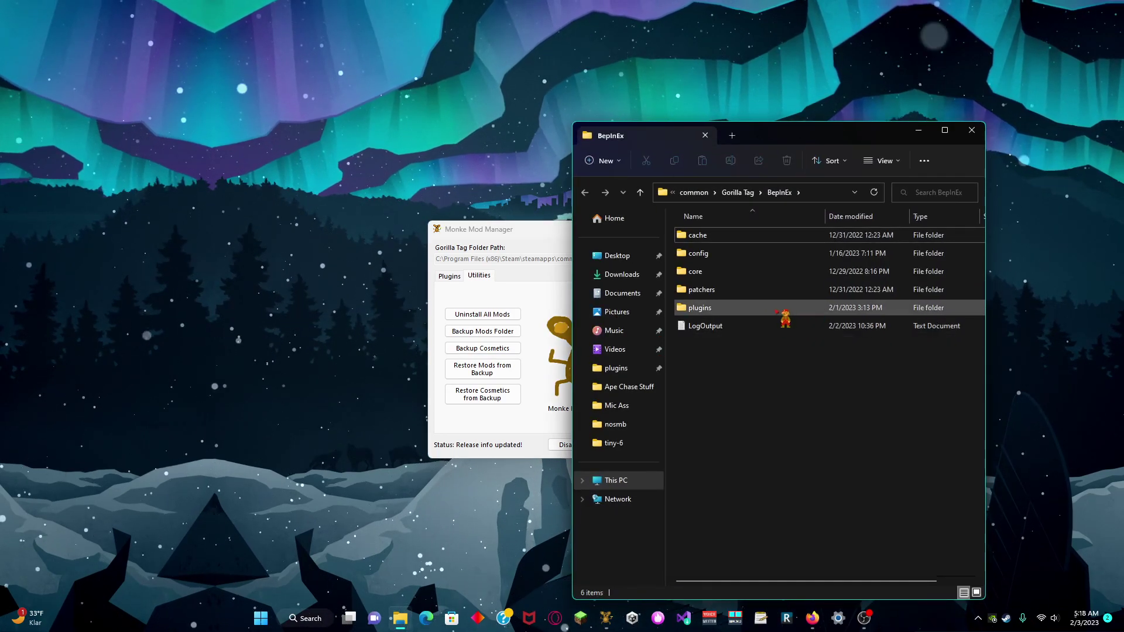
drag(784, 143, 914, 37)
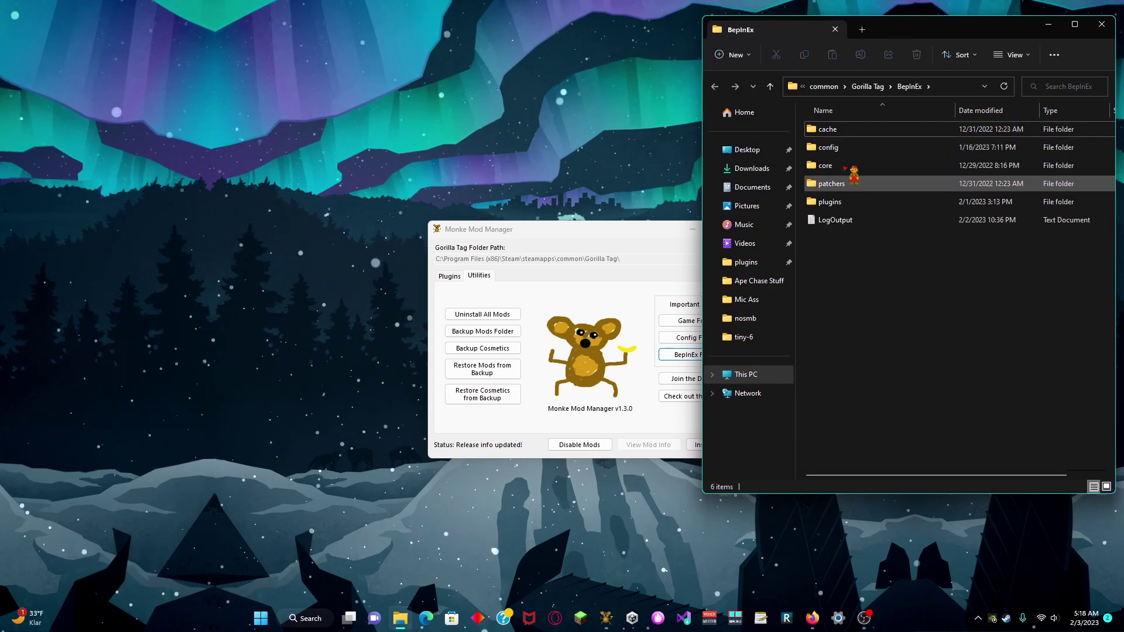
double_click(877, 201)
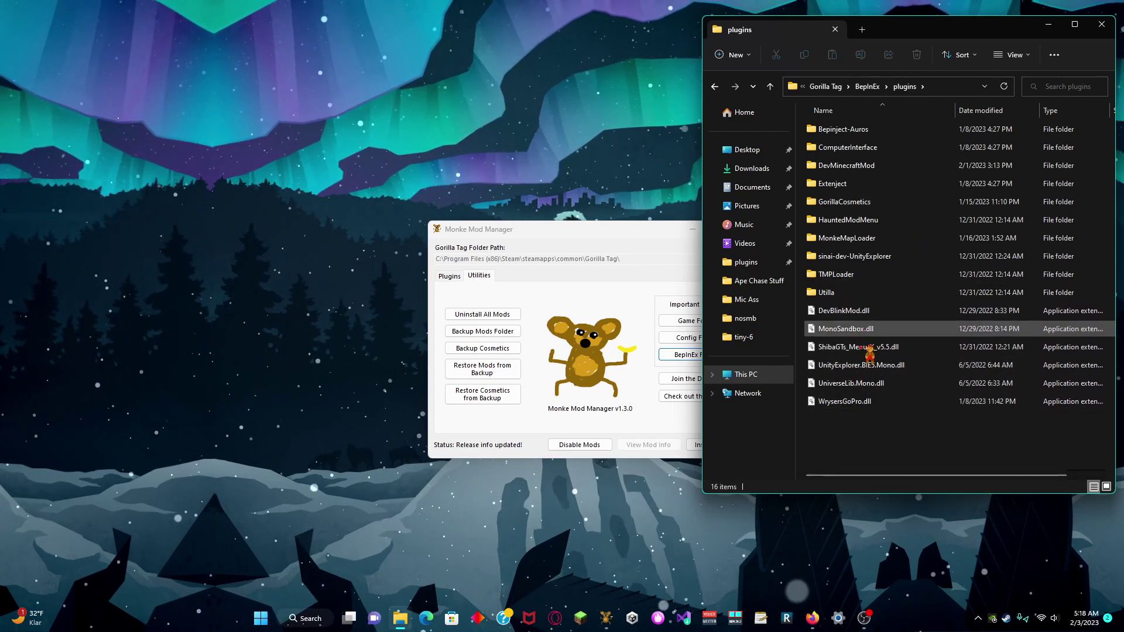
Select ShibaGTs_Menu-X_v5.5.dll, DevBlinkMod.dll and WrysersGoPro.dll in the plugins folder
drag(872, 358, 836, 350)
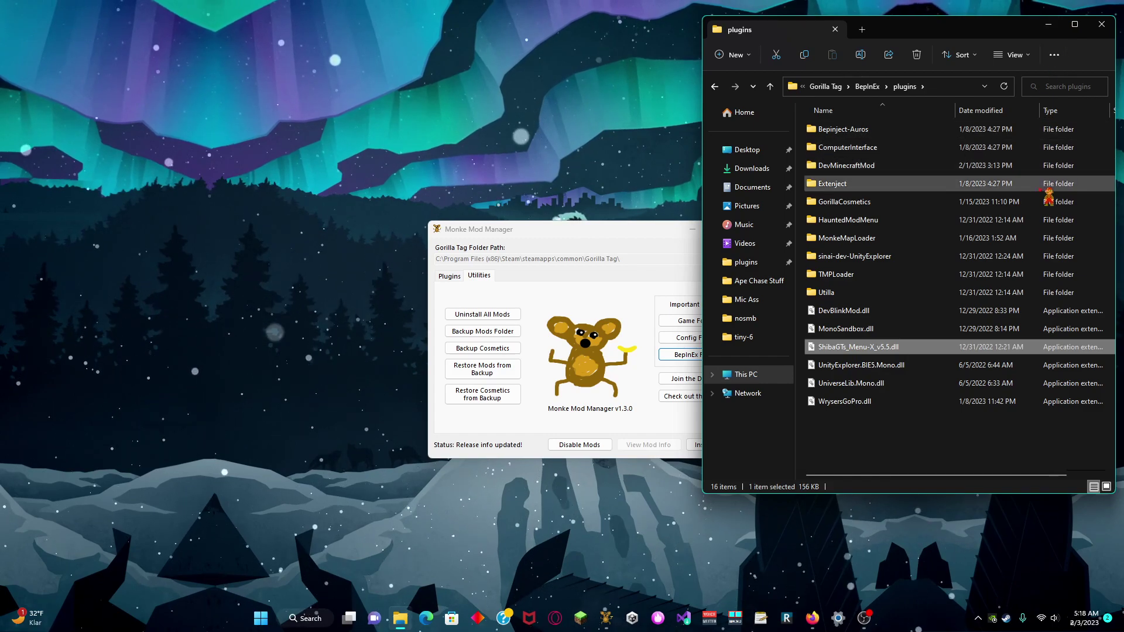
click(929, 312)
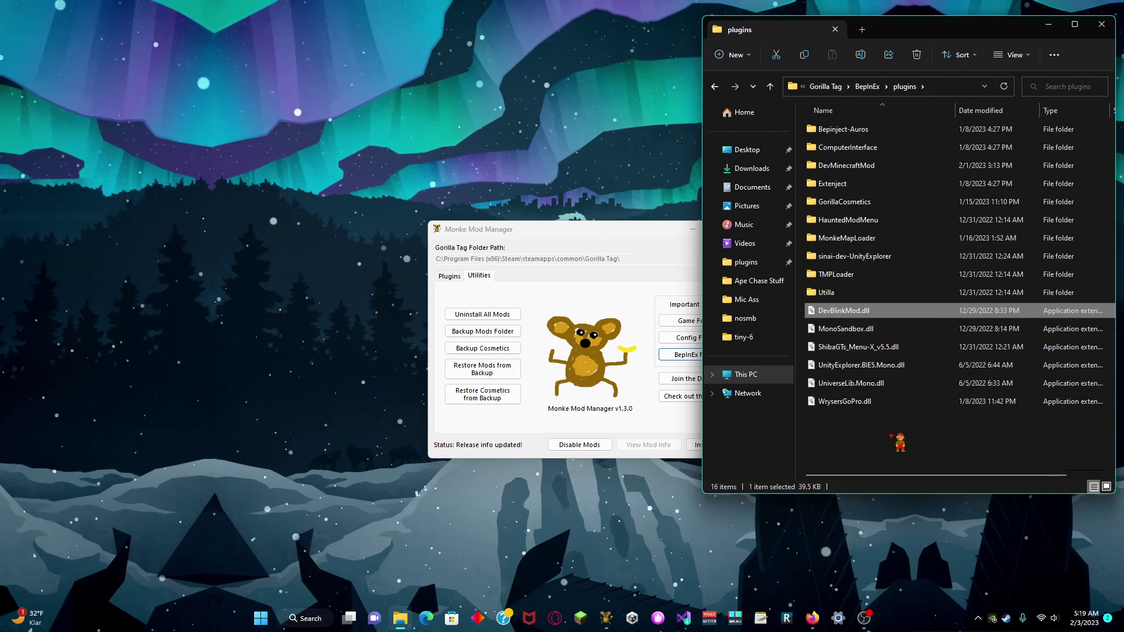
click(896, 402)
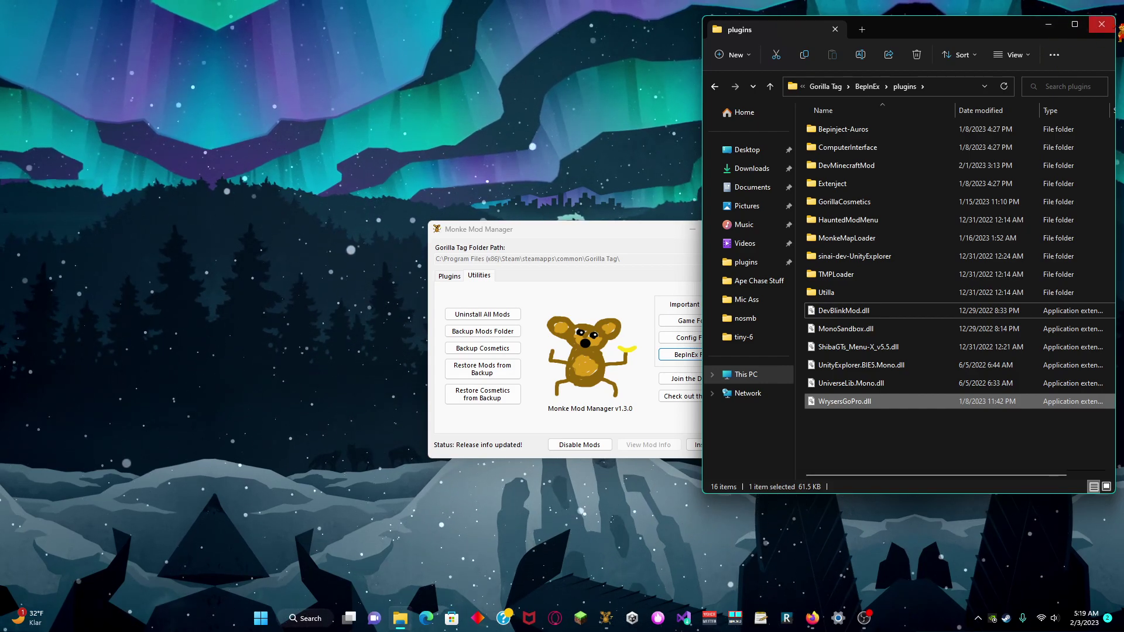
Return focus to the Monke Mod Manager window
click(1111, 26)
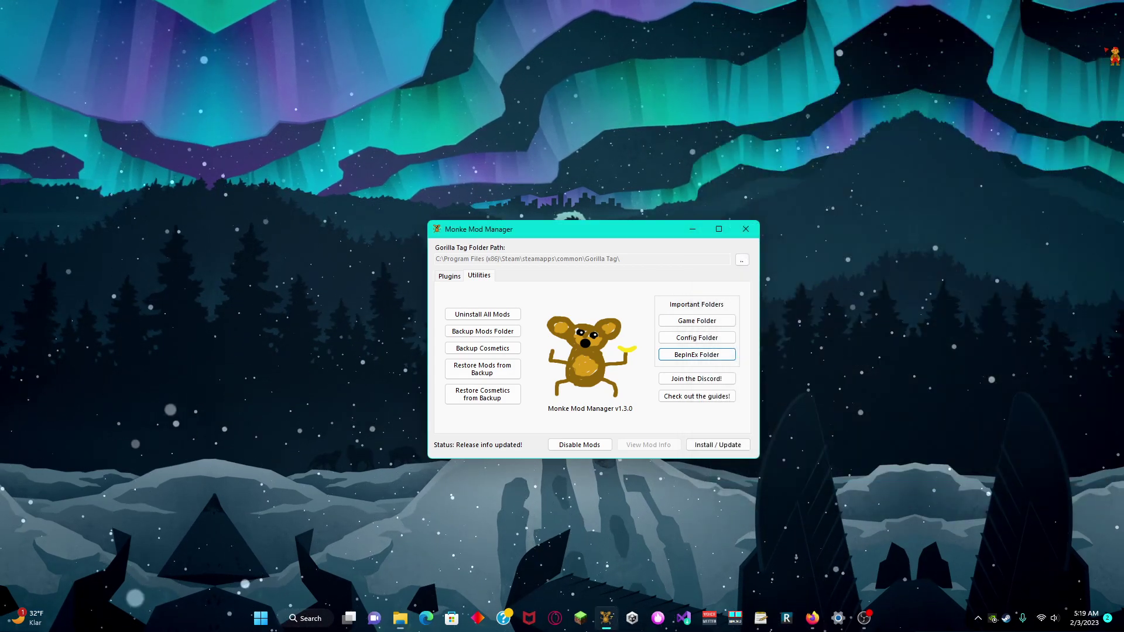